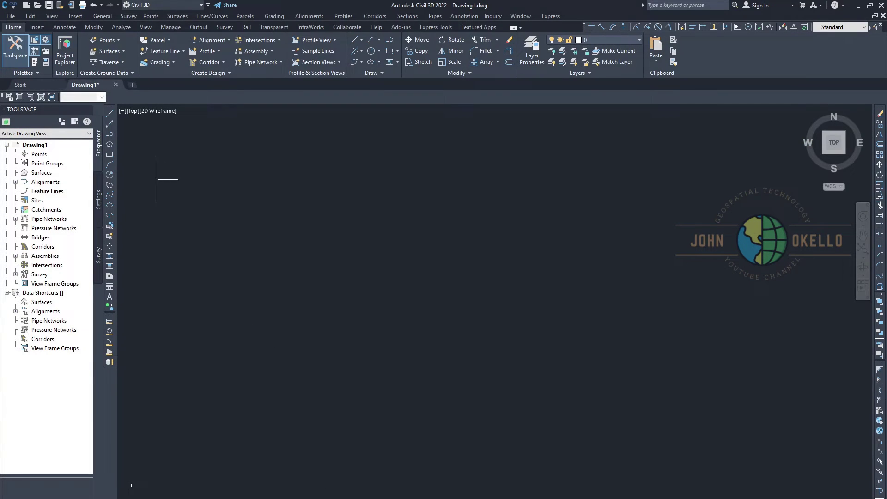
Step: Abandon a new line and undo the earlier slanted line, horizontal line and arc
{"action": "left_click", "coordinate": [109, 119]}
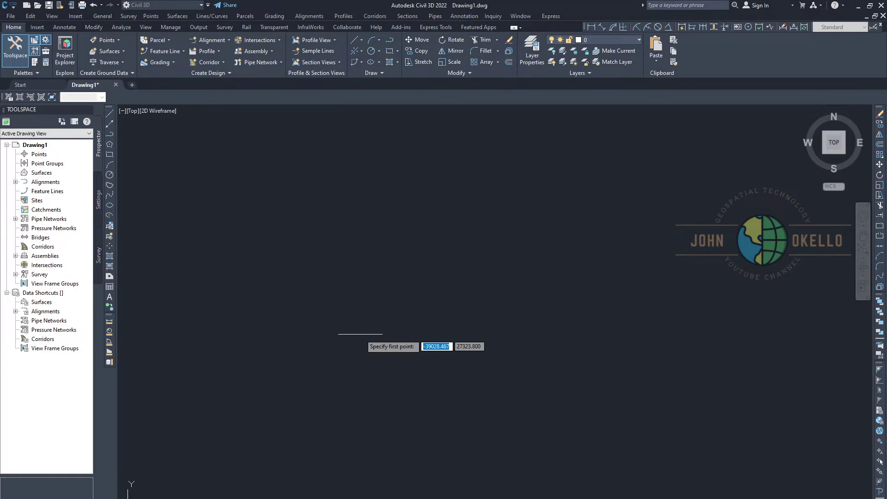
{"action": "left_click", "coordinate": [348, 320]}
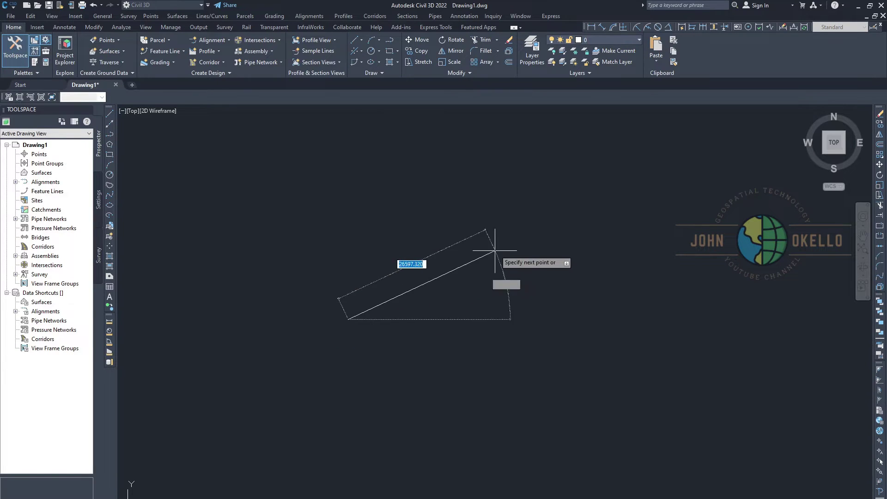
{"action": "key", "text": "Escape"}
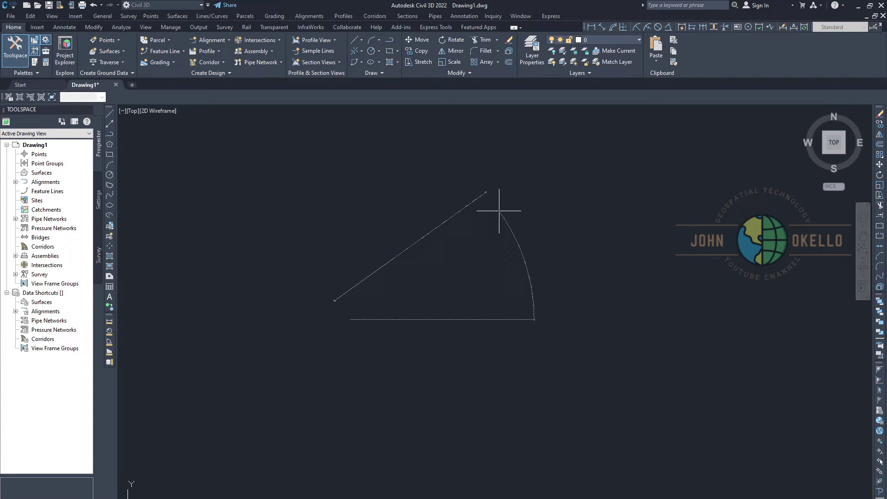
{"action": "key", "text": "ctrl+z"}
{"action": "key", "text": "ctrl+z"}
{"action": "key", "text": "ctrl+z"}
{"action": "type", "text": "l"}
{"action": "key", "text": "Return"}
{"action": "key", "text": "Return"}
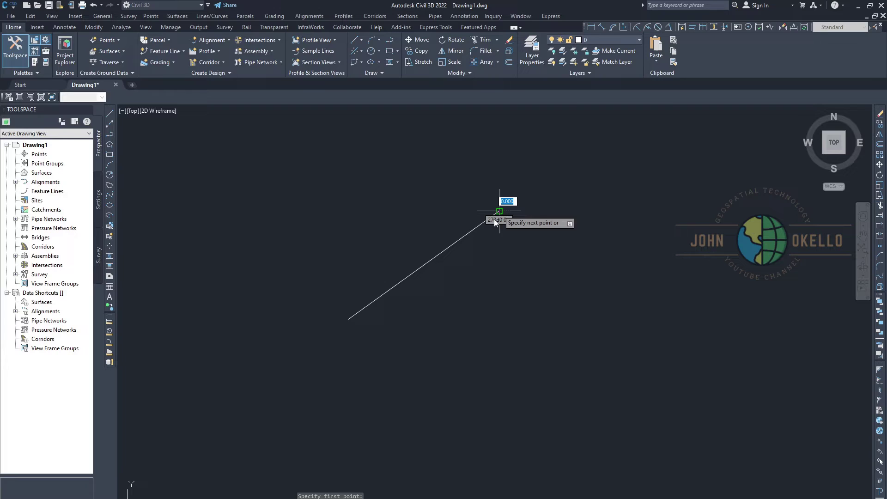
Step: Draw one slanted line rising to the upper right
{"action": "left_click", "coordinate": [499, 209]}
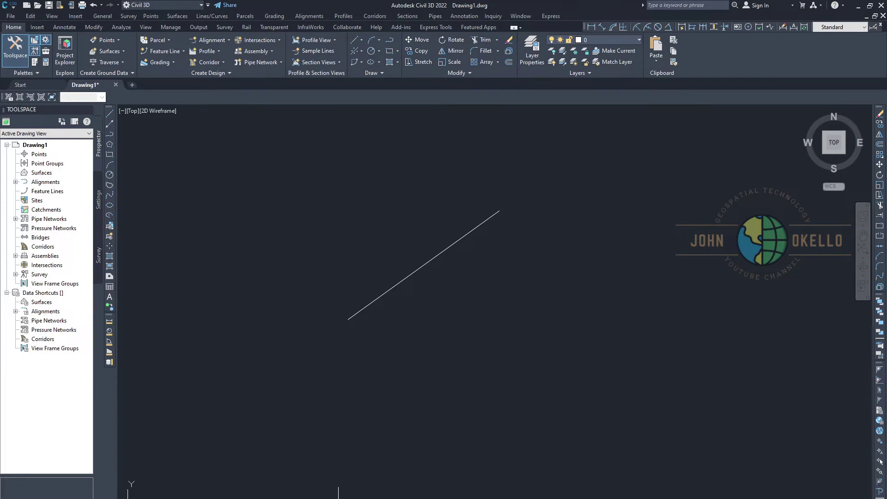
{"action": "type", "text": "PE"}
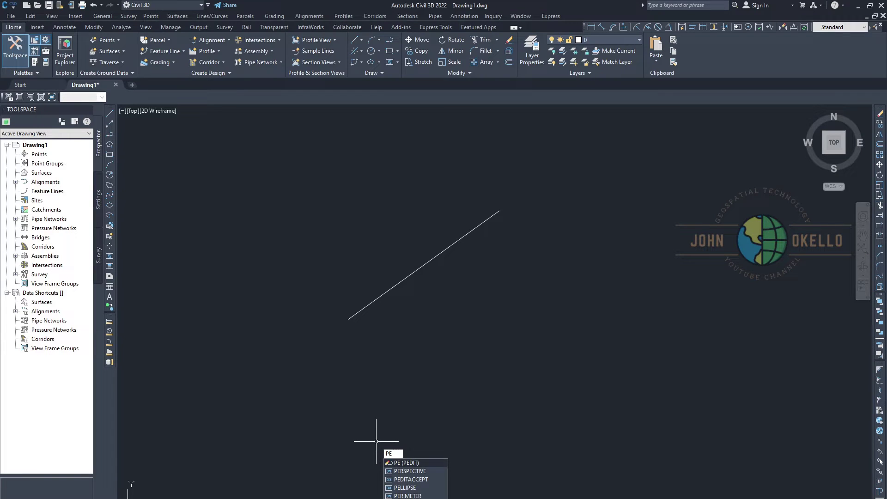
{"action": "type", "text": "DIT"}
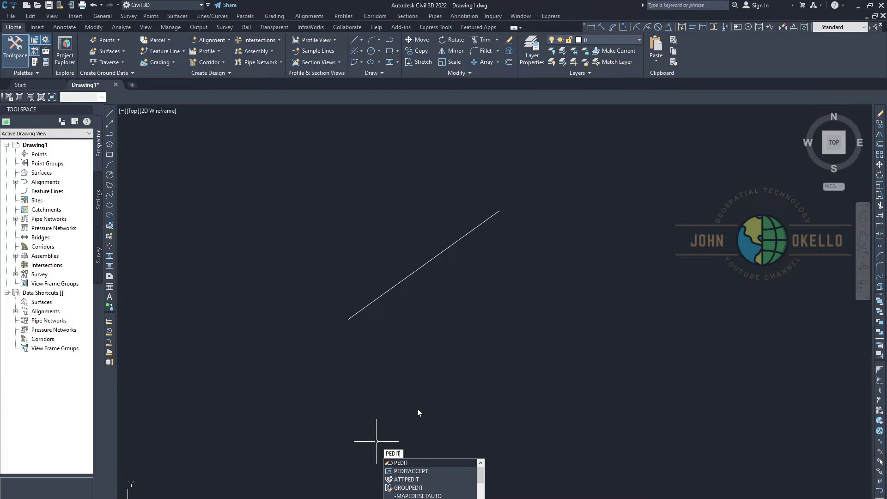
Step: Convert the slanted line into a polyline with PEDIT, declining to join other objects
{"action": "key", "text": "Return"}
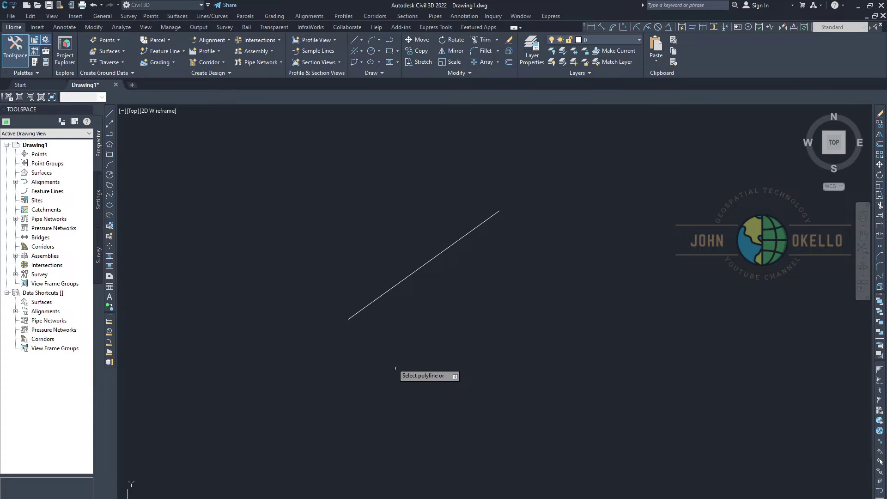
{"action": "left_click", "coordinate": [364, 309]}
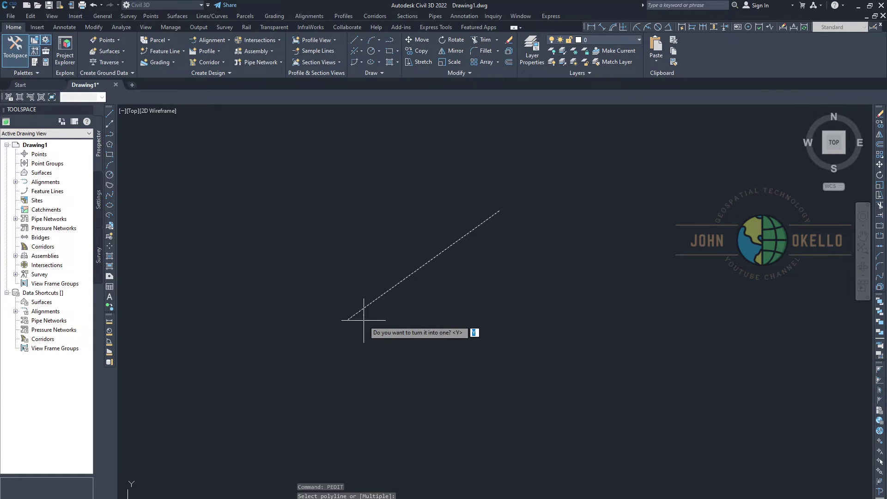
{"action": "type", "text": "y"}
{"action": "key", "text": "Return"}
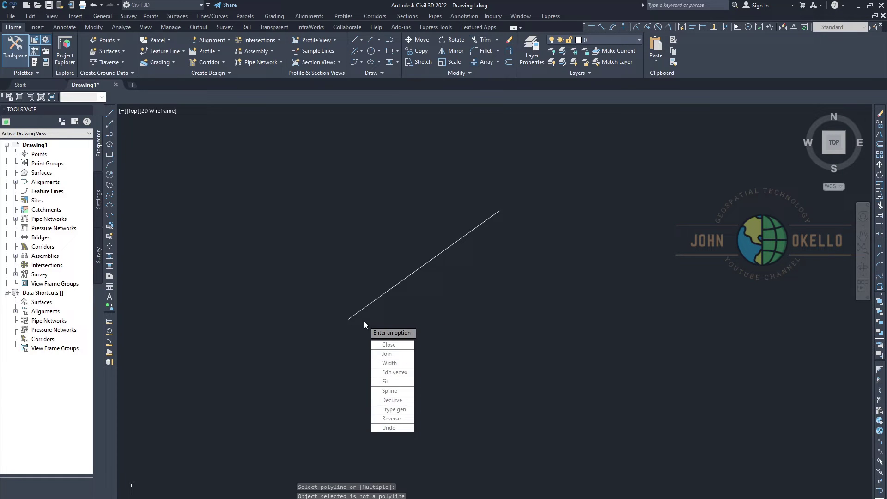
{"action": "left_click", "coordinate": [387, 354]}
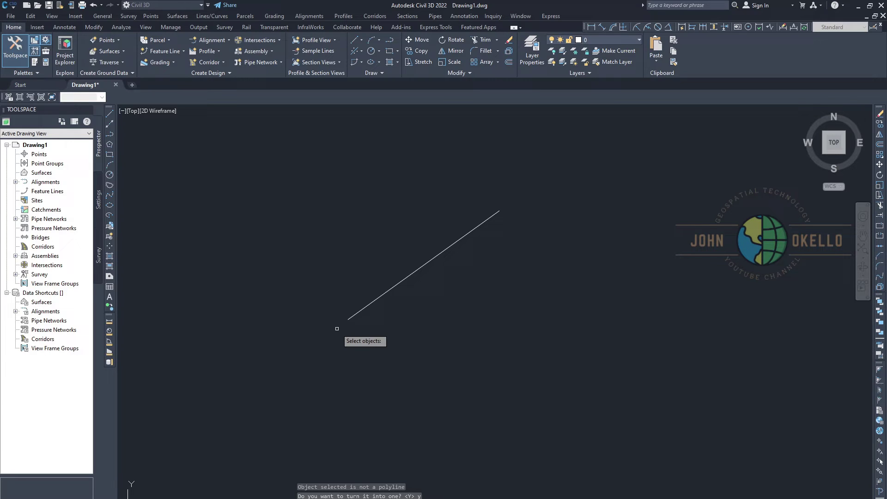
{"action": "key", "text": "Down"}
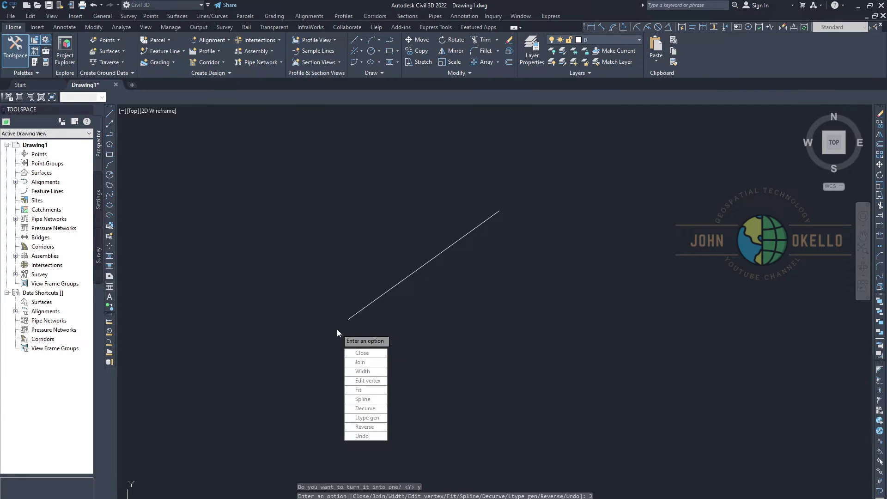
{"action": "key", "text": "Escape"}
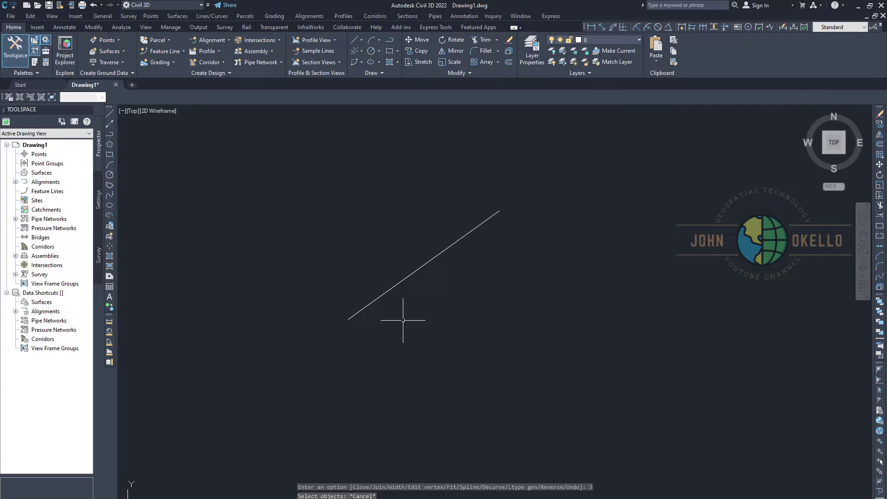
Step: Enable Quick Properties from the status-bar customization list to confirm the object reads as a polyline, then clear the selection
{"action": "left_click", "coordinate": [403, 278]}
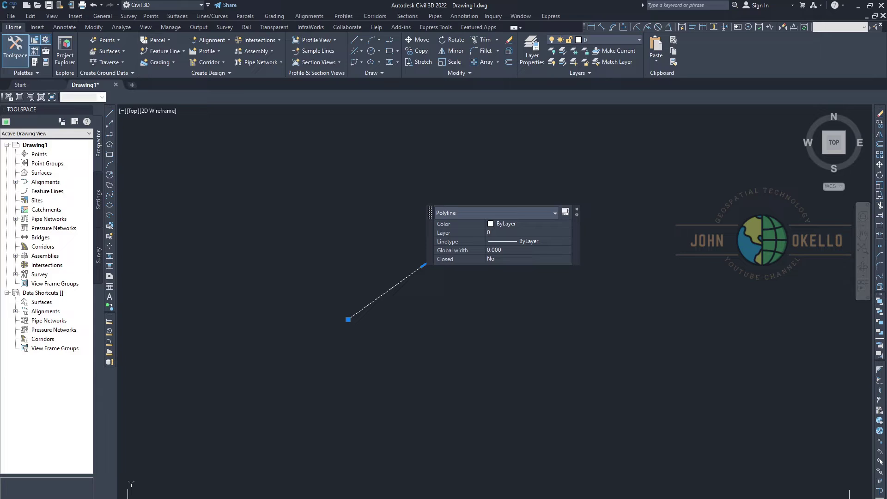
{"action": "left_click", "coordinate": [879, 497]}
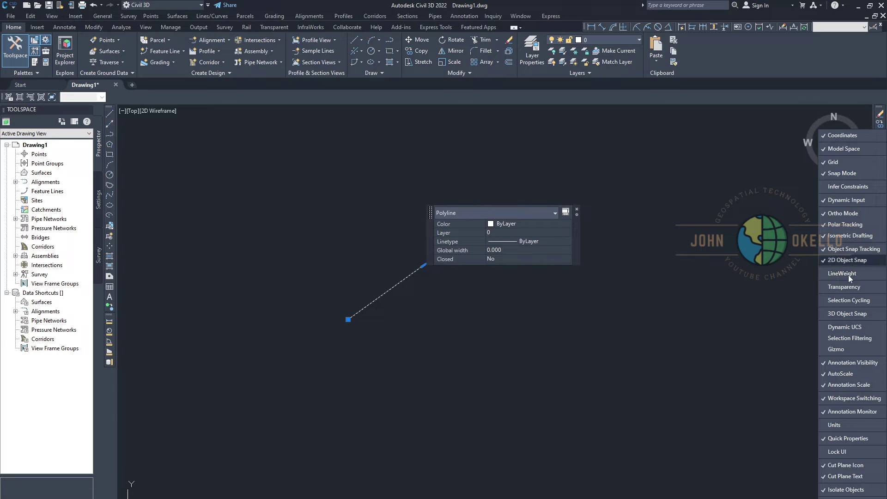
{"action": "left_click", "coordinate": [840, 438]}
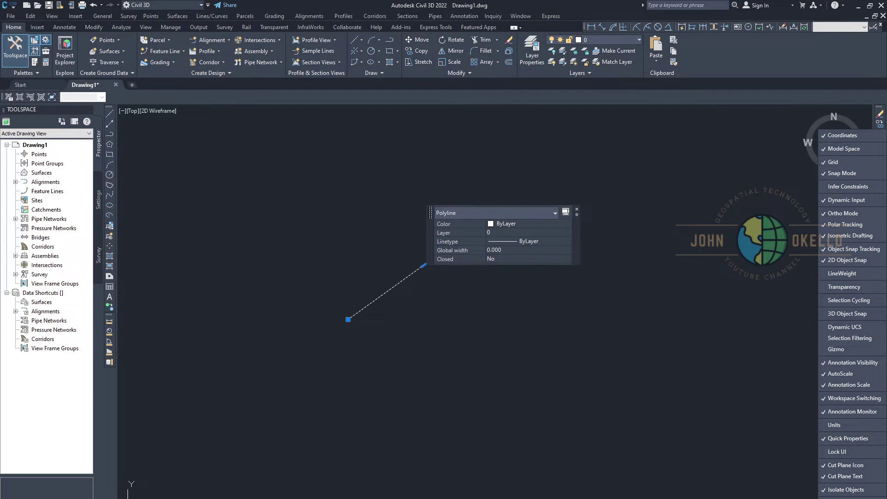
{"action": "key", "text": "Escape"}
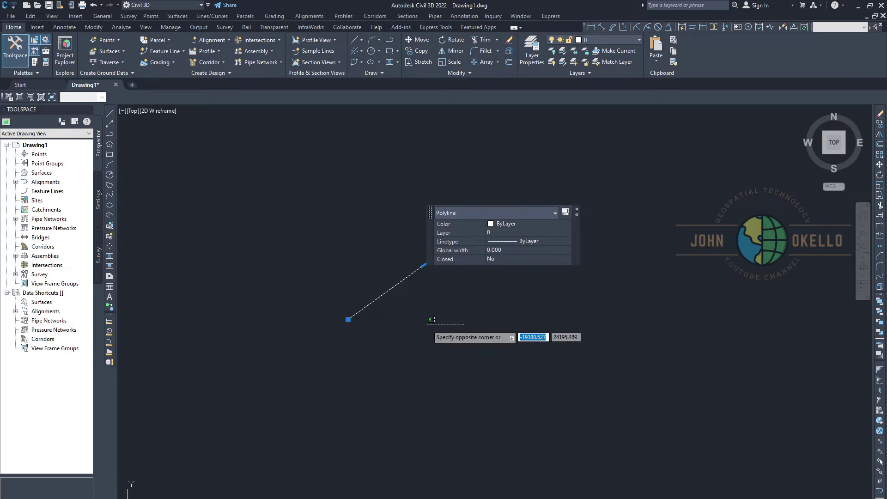
{"action": "left_click", "coordinate": [426, 325]}
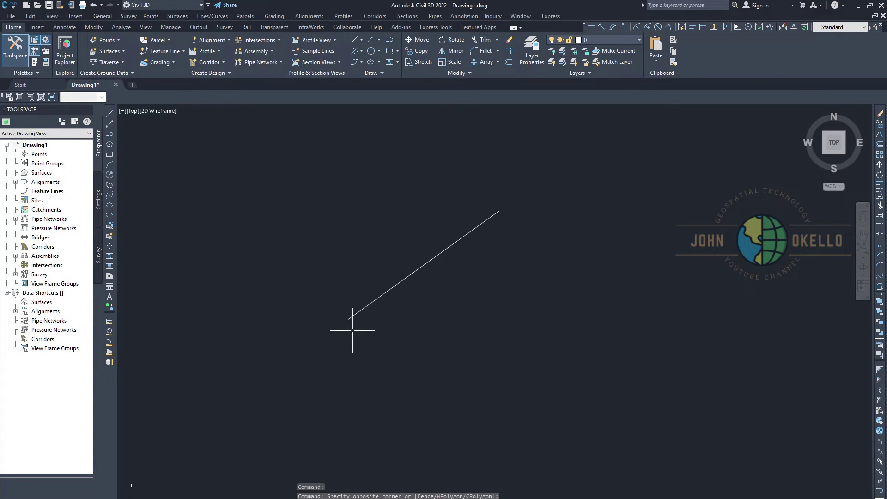
Step: Draw the top edge of the shape below the diagonal line
{"action": "left_click", "coordinate": [110, 114]}
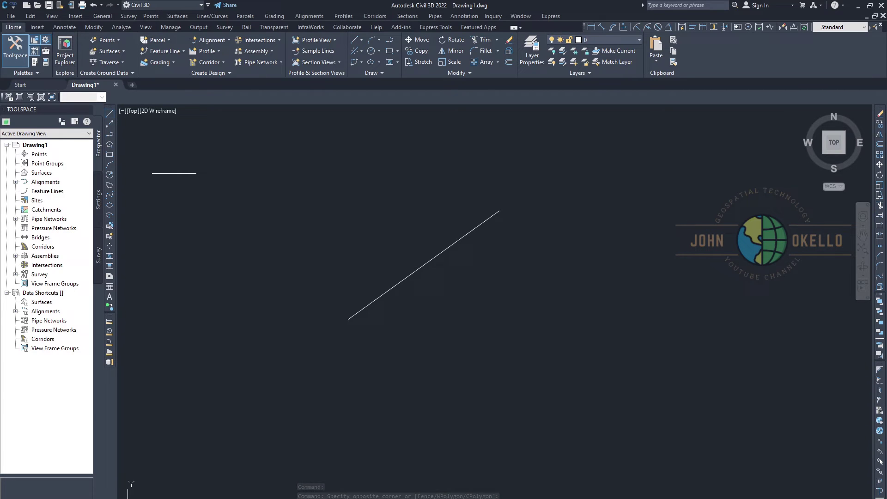
{"action": "left_click", "coordinate": [451, 330]}
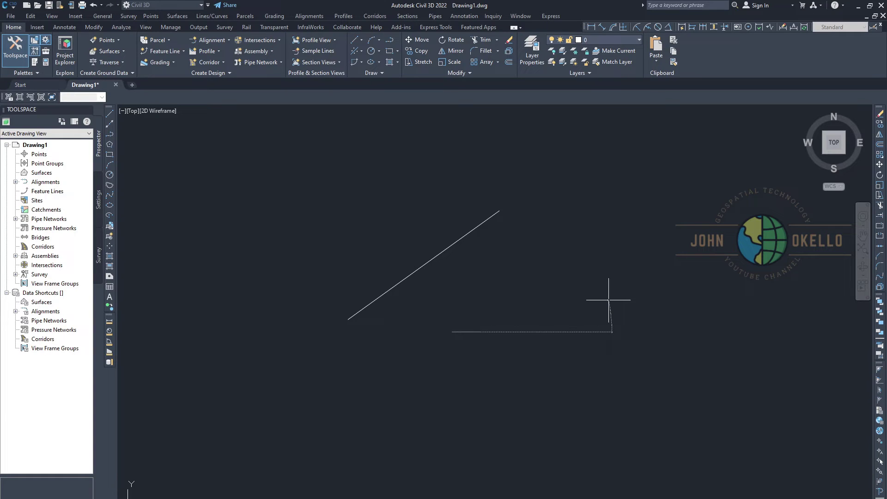
{"action": "left_click", "coordinate": [609, 300]}
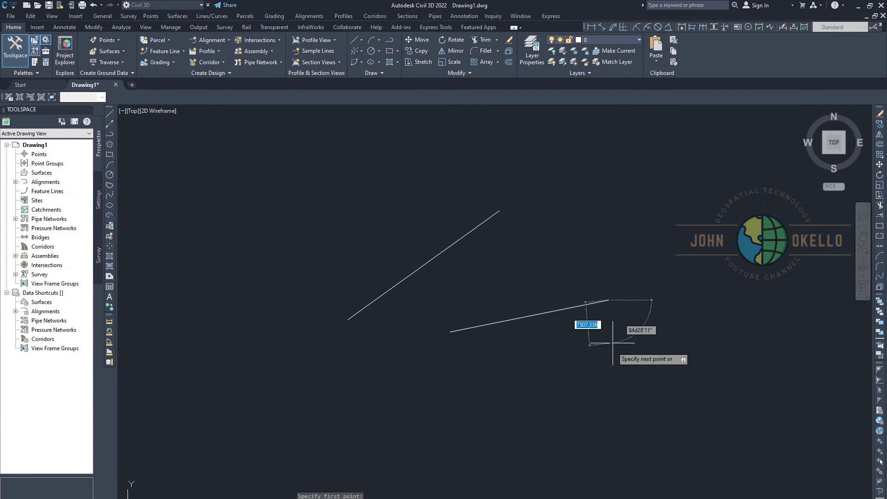
{"action": "key", "text": "Escape"}
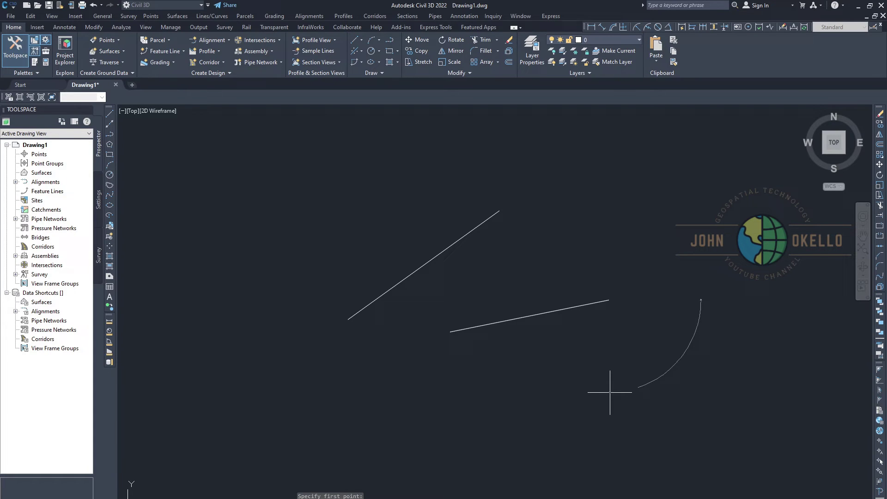
Step: Draw the right, bottom and left edges, closing the four-sided shape at the start point
{"action": "left_click", "coordinate": [610, 391]}
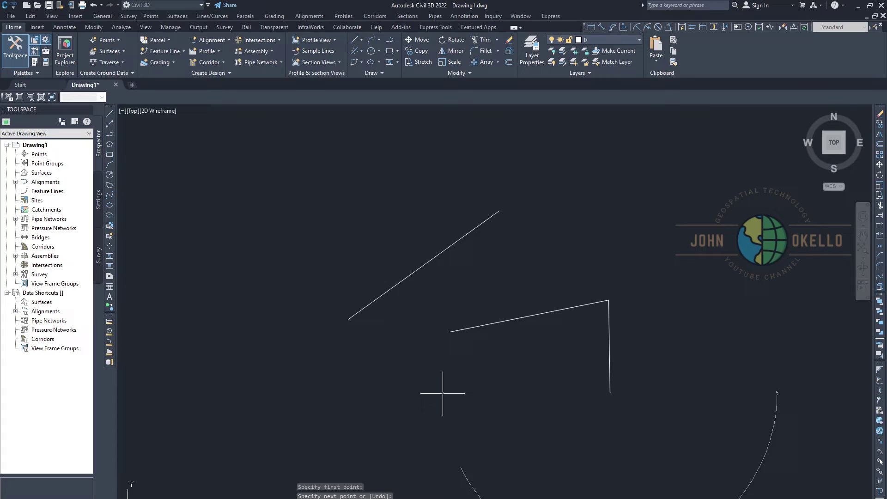
{"action": "left_click", "coordinate": [420, 390]}
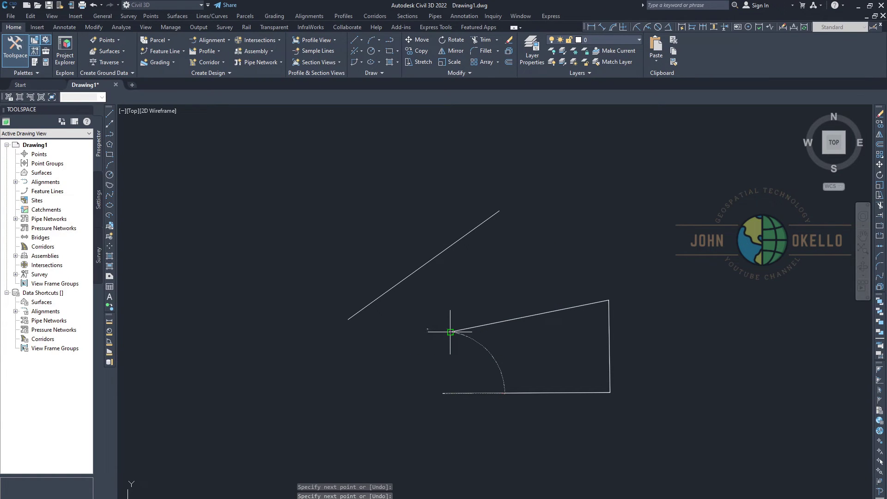
{"action": "left_click", "coordinate": [450, 332]}
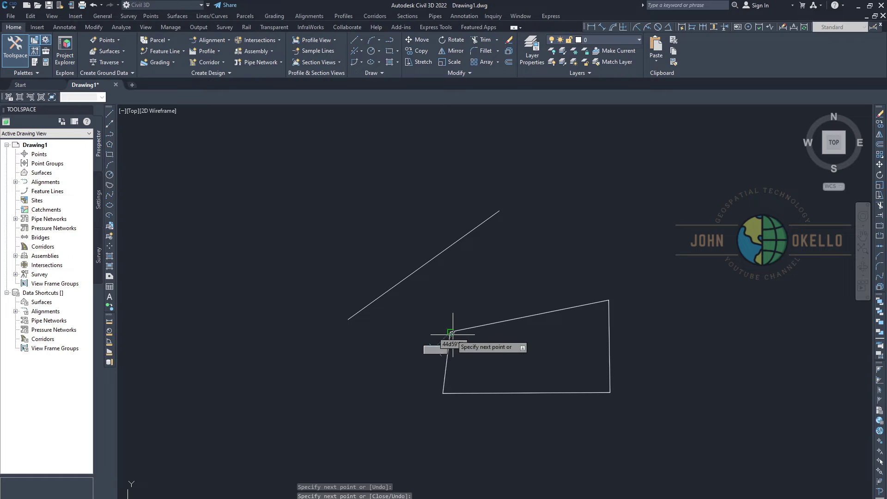
{"action": "key", "text": "Return"}
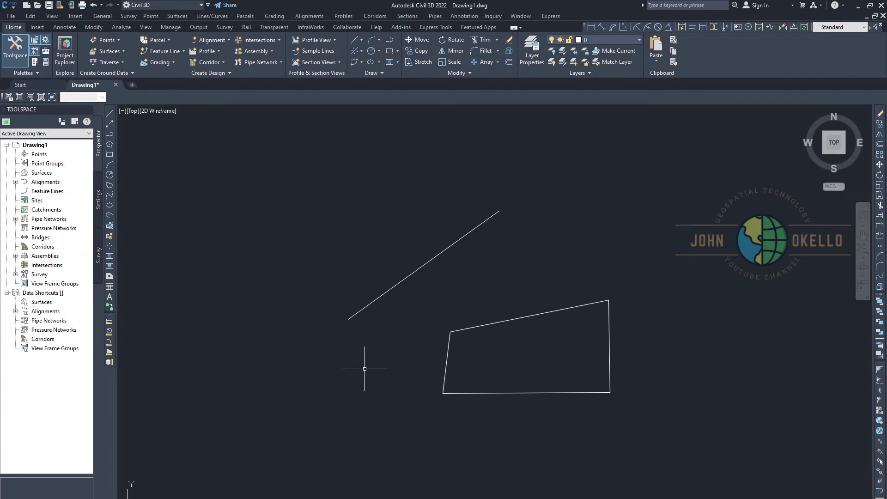
{"action": "type", "text": "PEdi"}
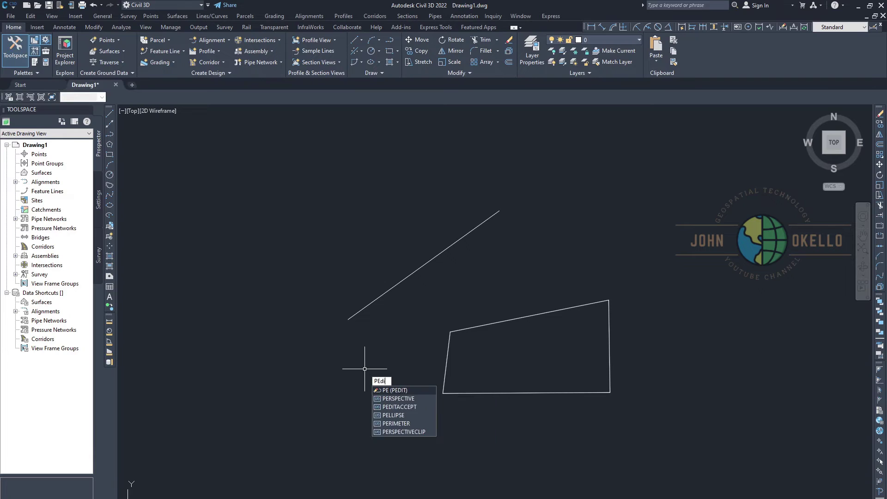
{"action": "type", "text": "t"}
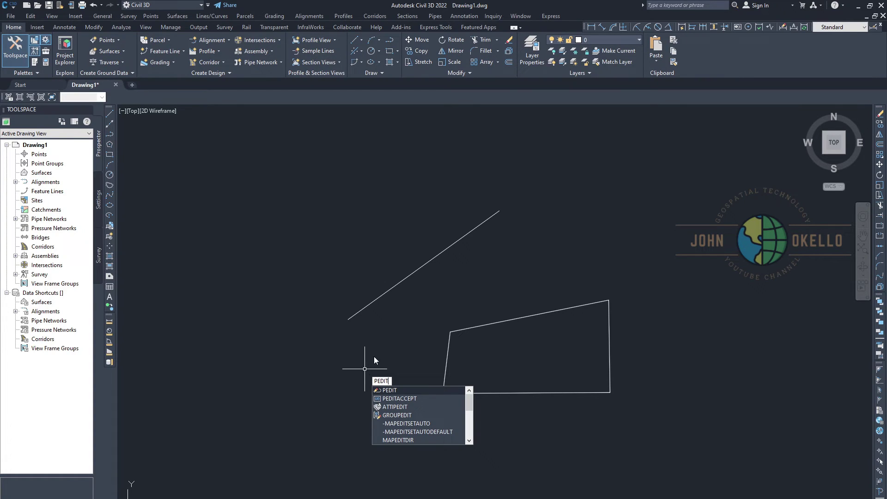
Step: Convert the shape's left edge into a polyline with PEDIT and choose Join for the other edges
{"action": "key", "text": "Return"}
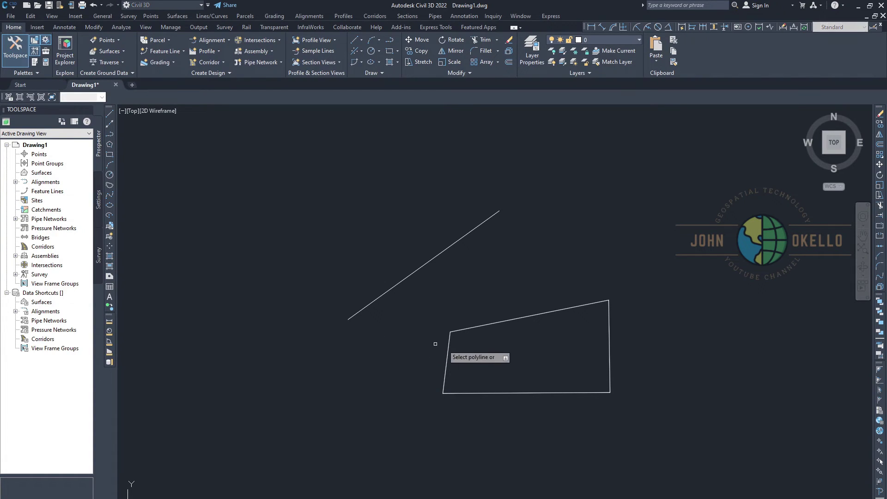
{"action": "left_click", "coordinate": [446, 373]}
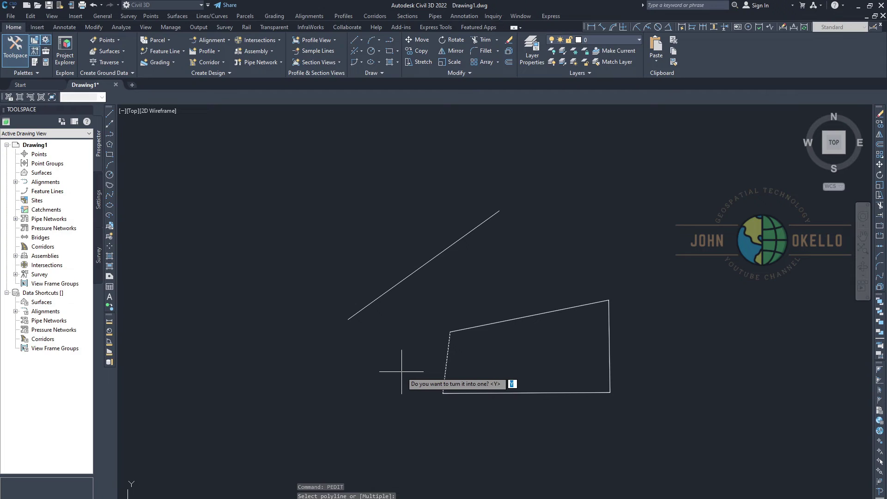
{"action": "type", "text": "y"}
{"action": "key", "text": "Return"}
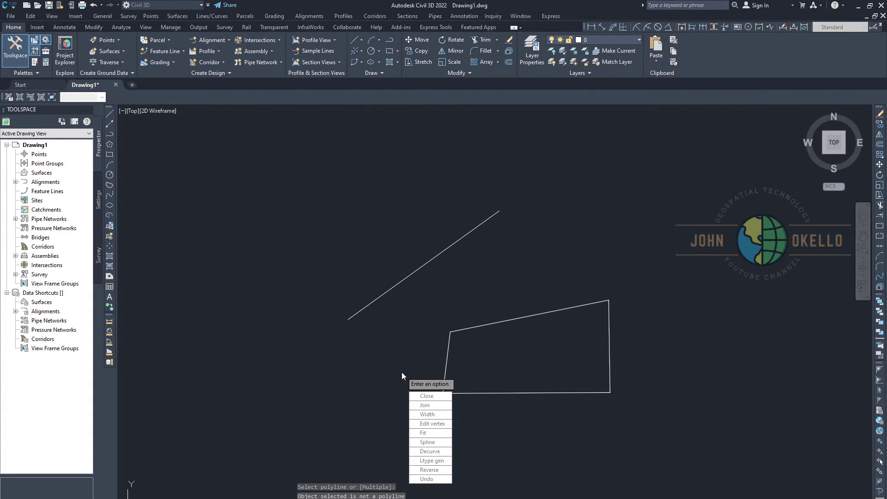
{"action": "left_click", "coordinate": [423, 404]}
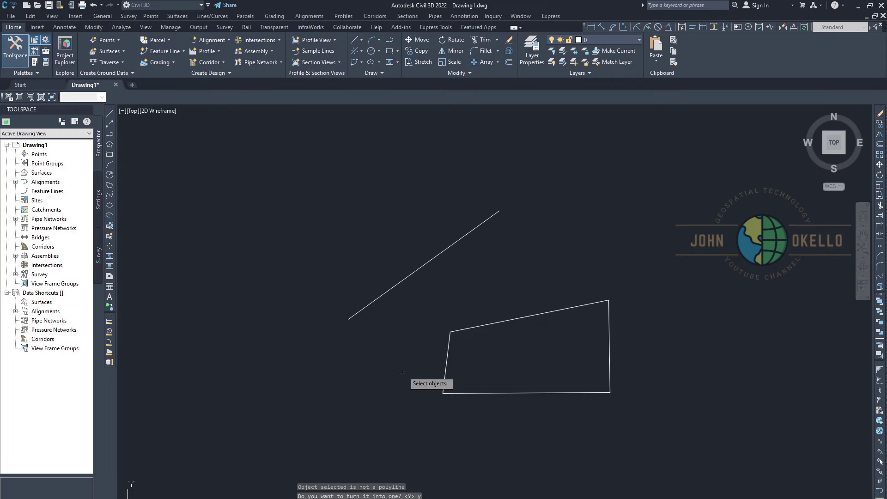
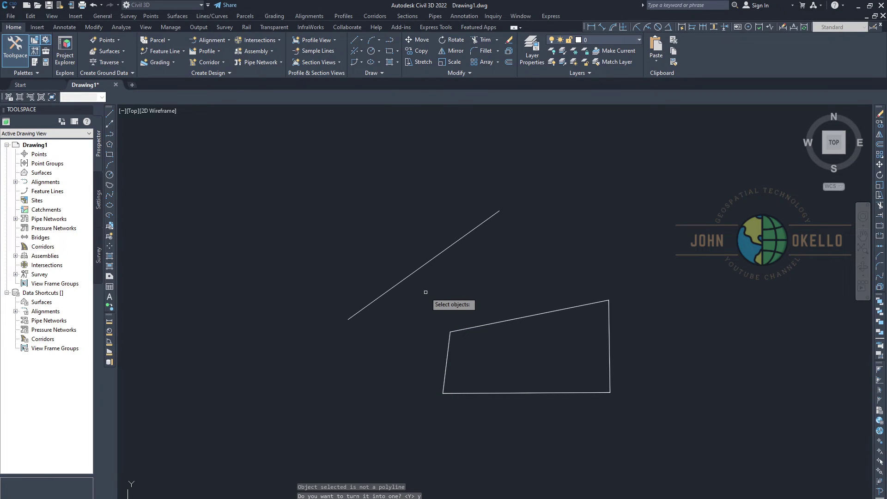
Step: Window-select the quadrilateral's four lines in PEDIT Join and confirm the polyline shows Closed = Yes
{"action": "left_click", "coordinate": [425, 291]}
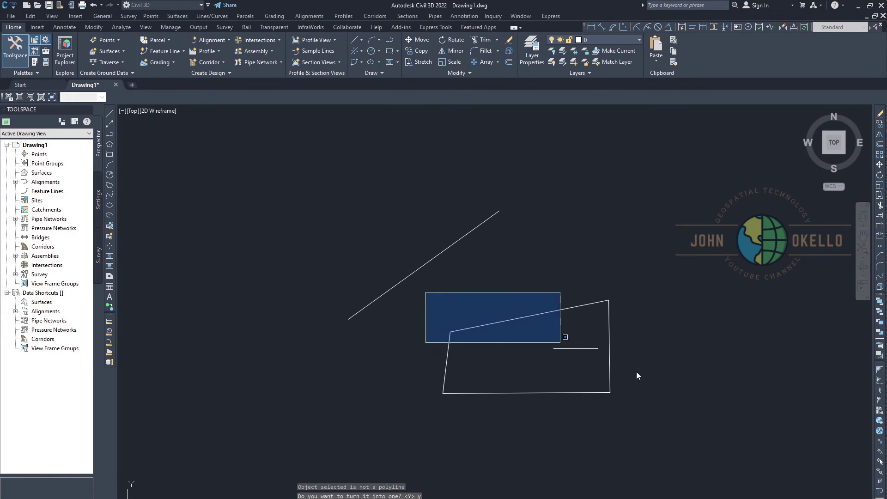
{"action": "left_click", "coordinate": [668, 408]}
{"action": "type", "text": "J"}
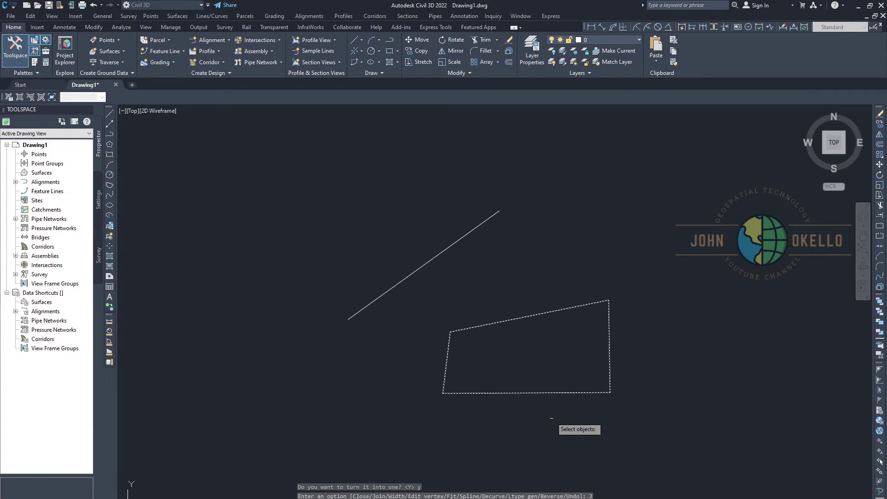
{"action": "key", "text": "Return"}
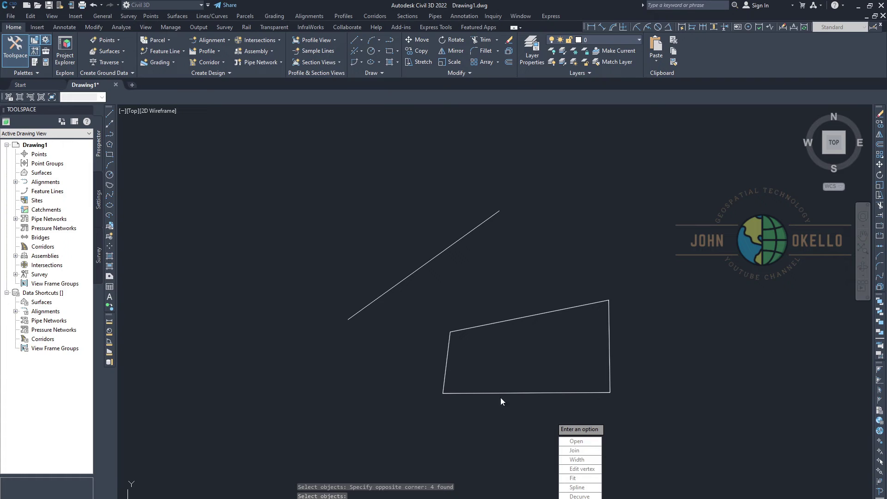
{"action": "key", "text": "Return"}
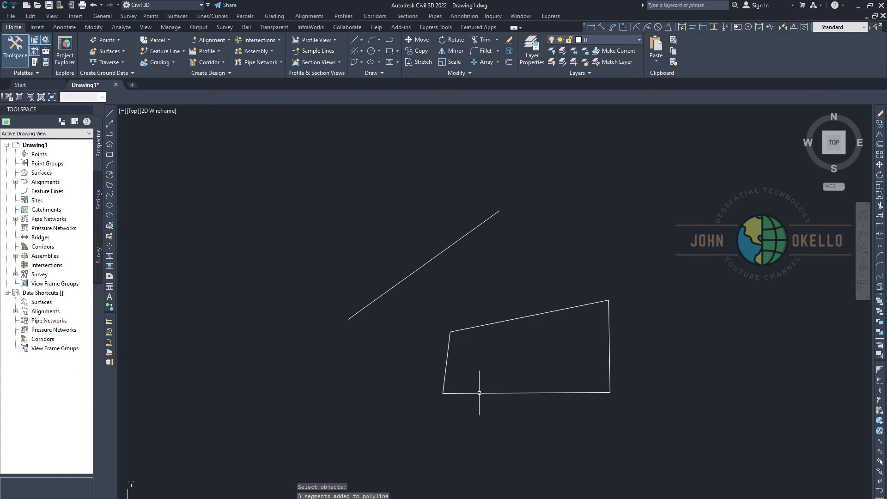
{"action": "key", "text": "Escape"}
{"action": "left_click", "coordinate": [478, 393]}
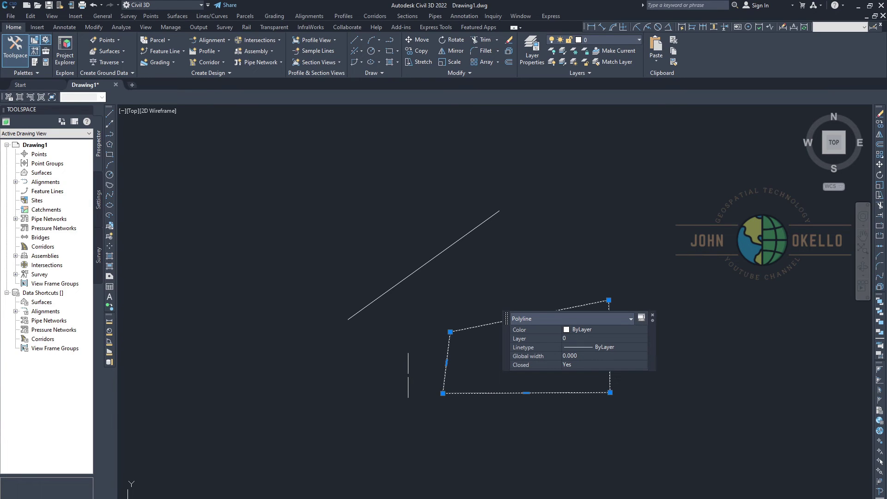
Step: Start the LINE command and make two cancelled attempts at the triangle's first side
{"action": "key", "text": "Escape"}
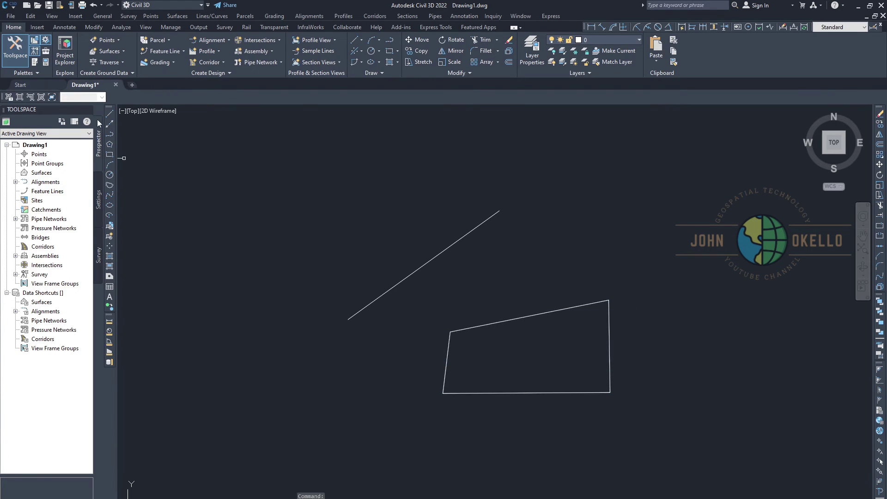
{"action": "left_click", "coordinate": [108, 114]}
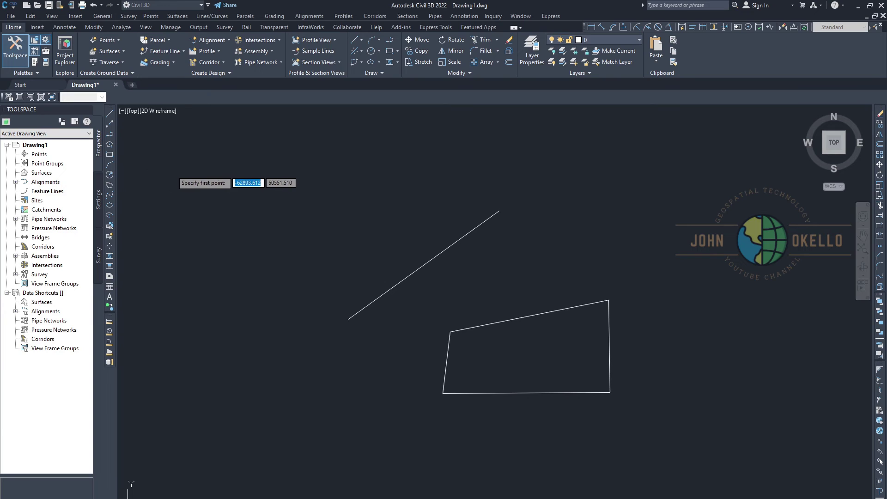
{"action": "left_click", "coordinate": [172, 170]}
{"action": "key", "text": "Escape"}
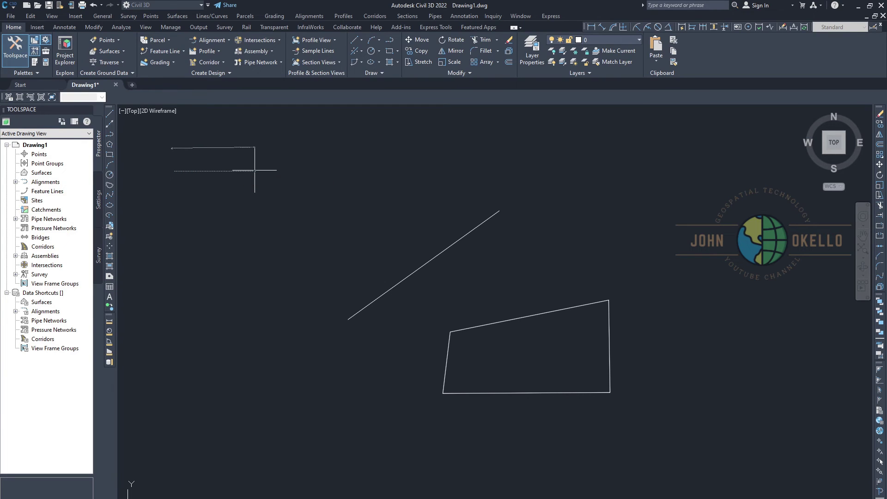
{"action": "key", "text": "Return"}
{"action": "left_click", "coordinate": [231, 170]}
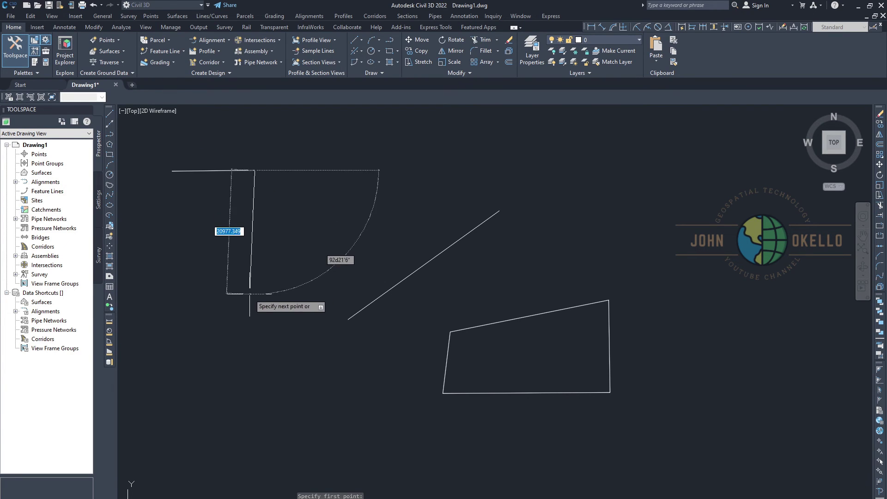
{"action": "key", "text": "Escape"}
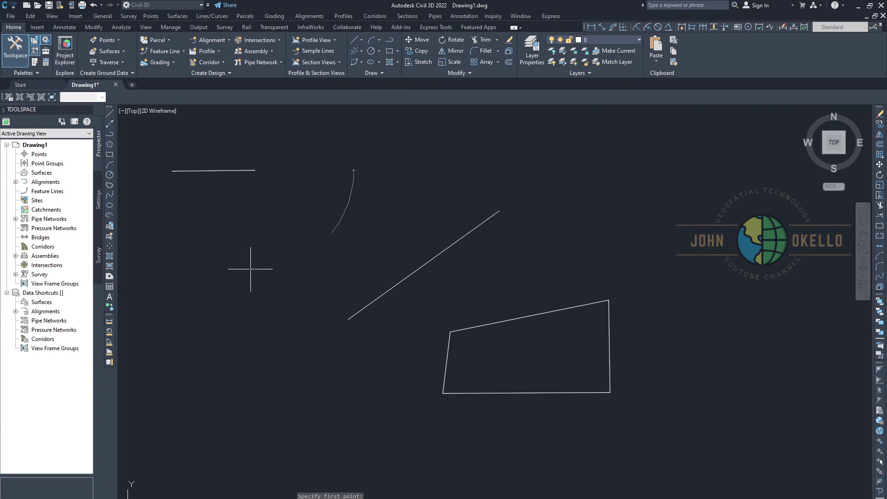
Step: Draw the diagonal side from the bottom corner back to the top-left corner, closing the triangle
{"action": "left_click", "coordinate": [250, 269]}
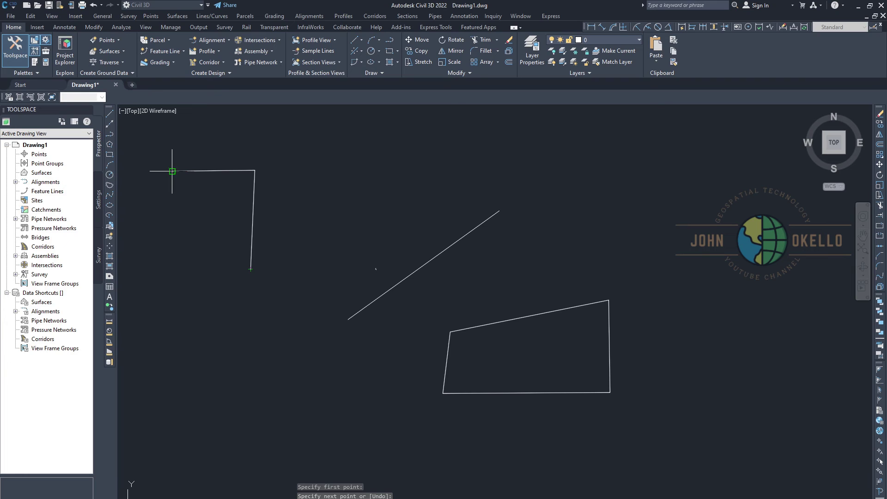
{"action": "left_click", "coordinate": [172, 170]}
{"action": "key", "text": "Return"}
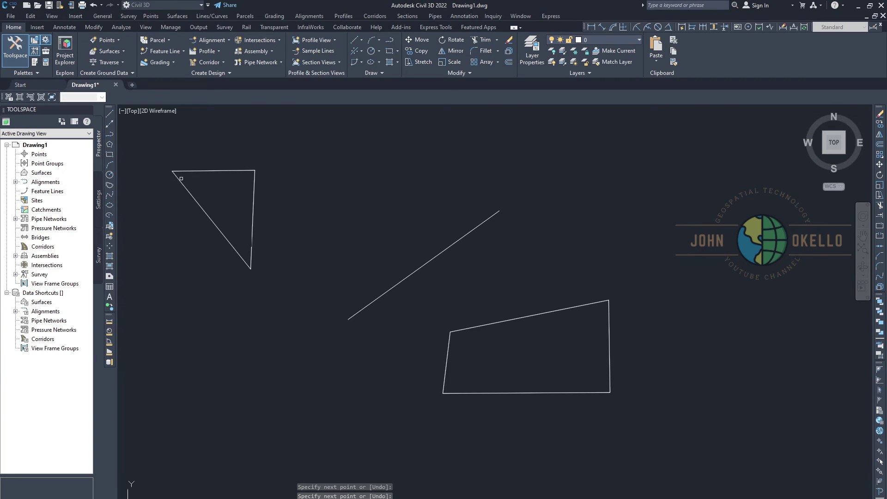
Step: Window-select the three triangle lines, JOIN them, and select the result to confirm a closed polyline
{"action": "key", "text": "Return"}
{"action": "left_click", "coordinate": [154, 148]}
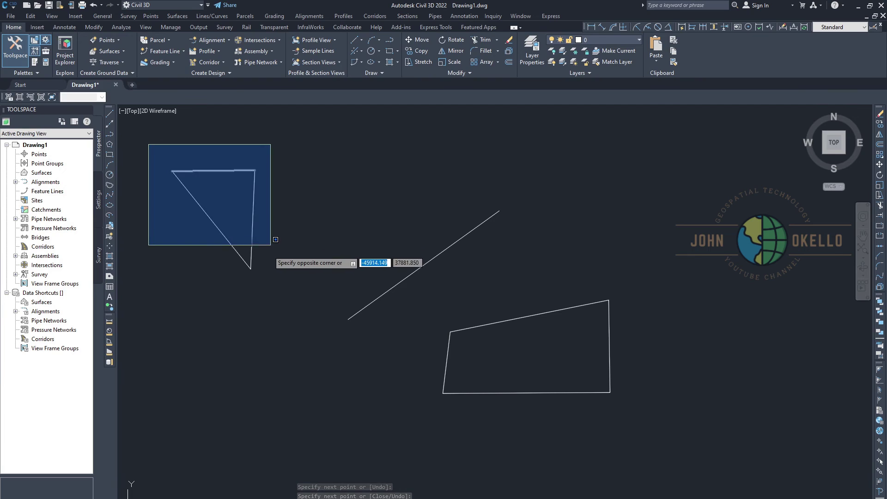
{"action": "left_click", "coordinate": [267, 283]}
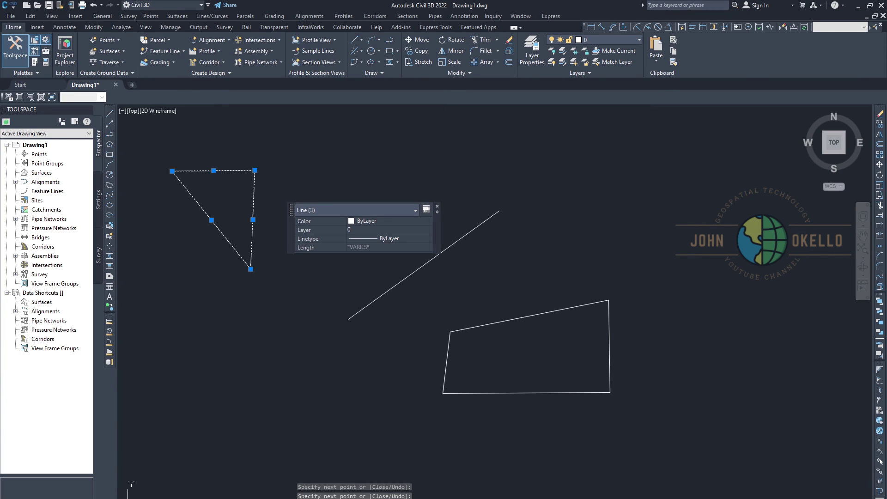
{"action": "type", "text": "join"}
{"action": "key", "text": "Return"}
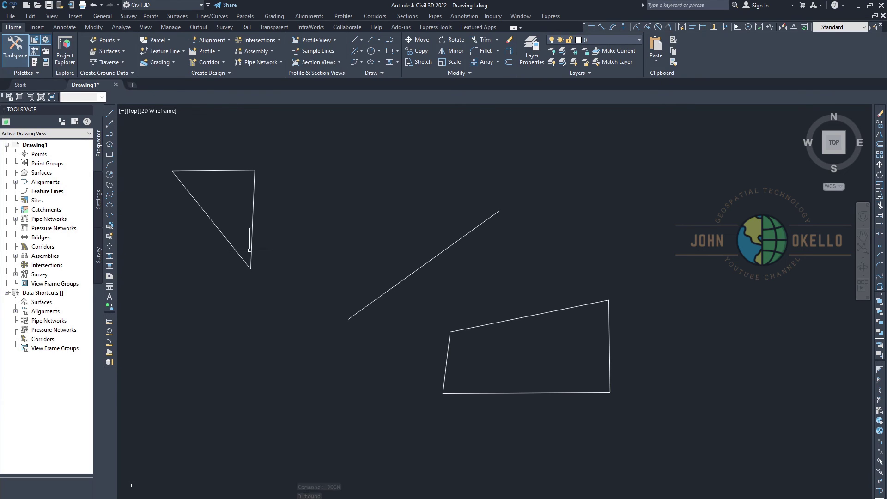
{"action": "left_click", "coordinate": [252, 248]}
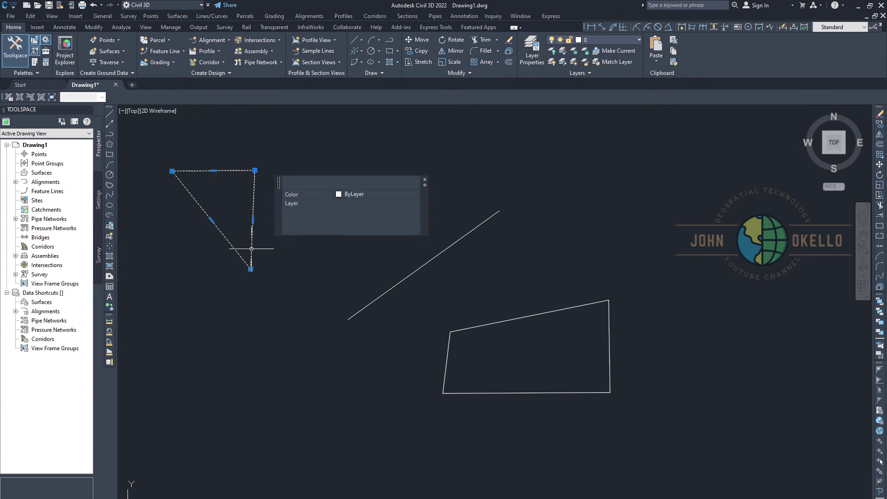